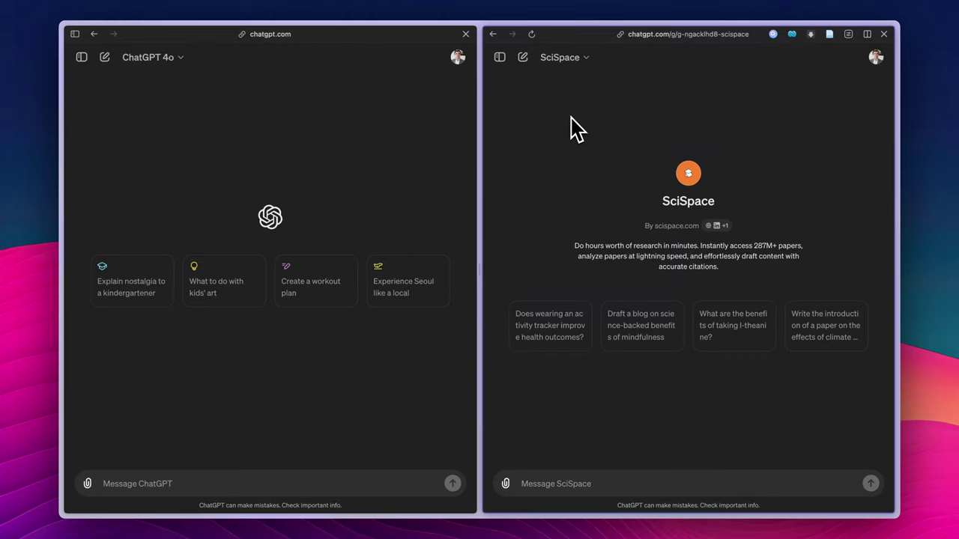
Confirm GPT-4o as the ChatGPT model and point out the SciSpace GPT title.
click(166, 58)
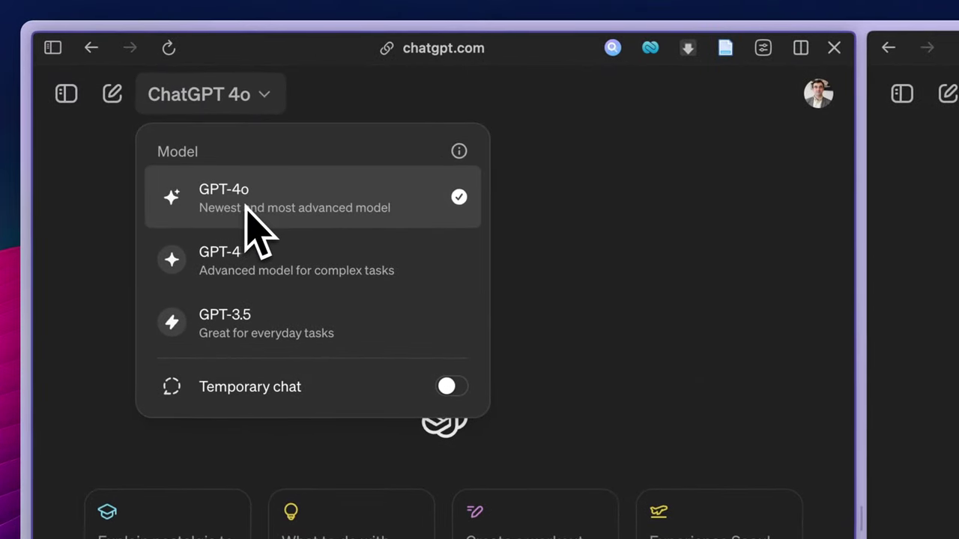
click(294, 204)
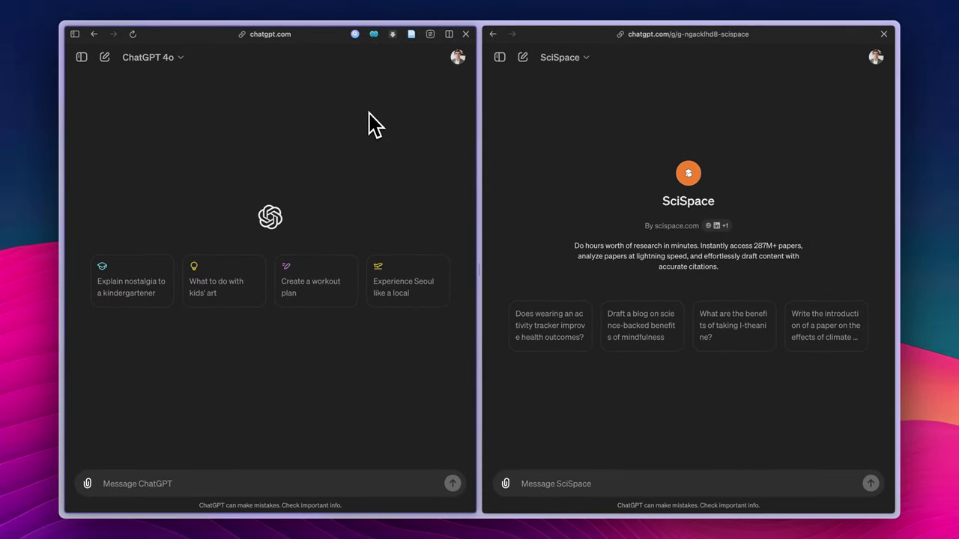
click(150, 57)
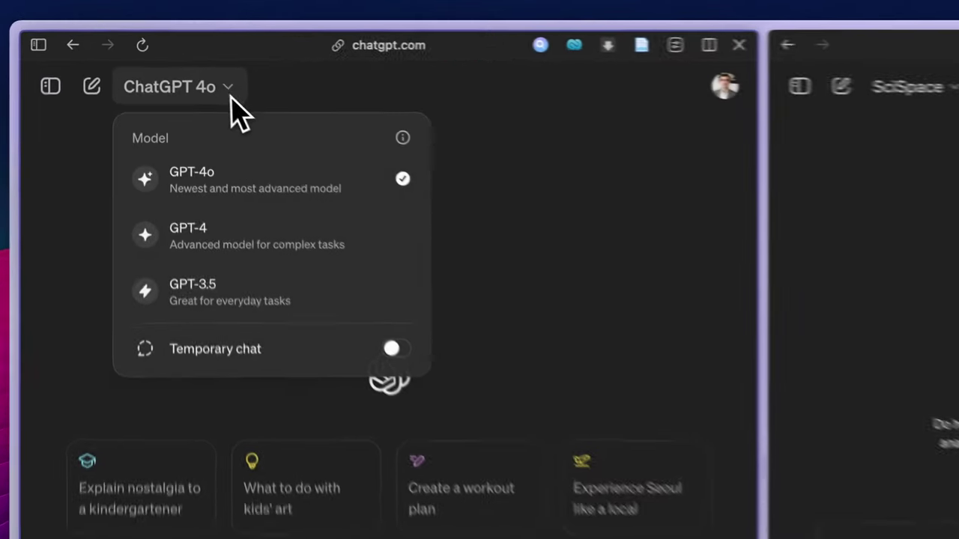
click(291, 70)
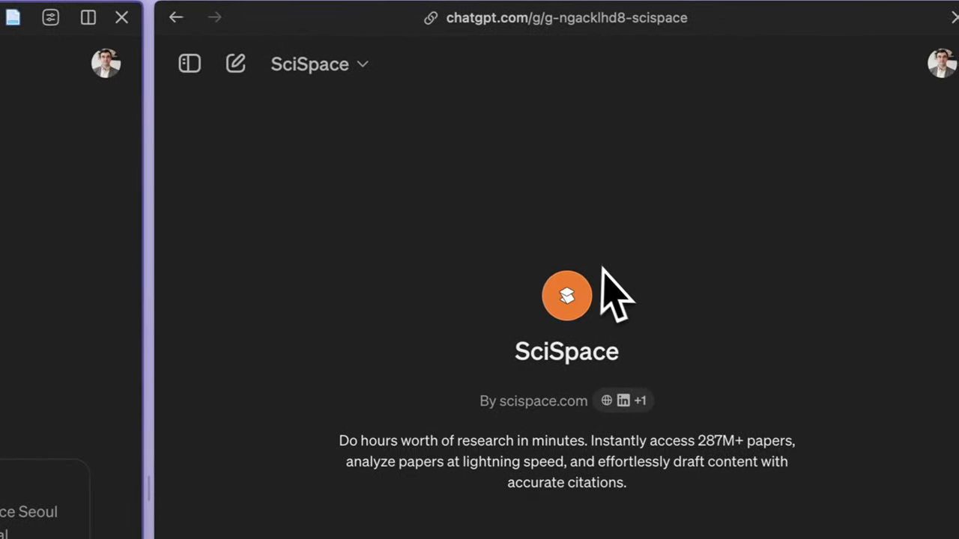
drag(512, 358, 627, 355)
click(628, 373)
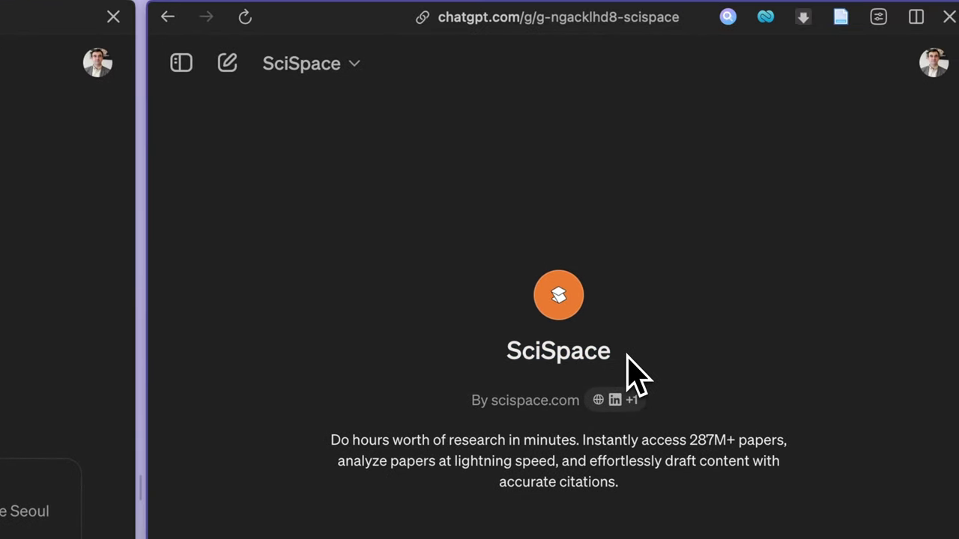
drag(511, 358, 610, 368)
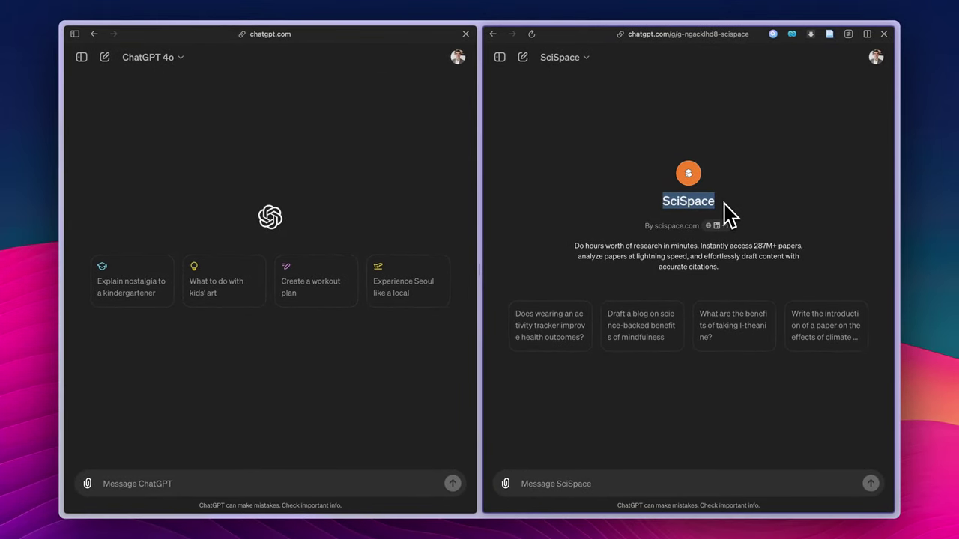
click(724, 204)
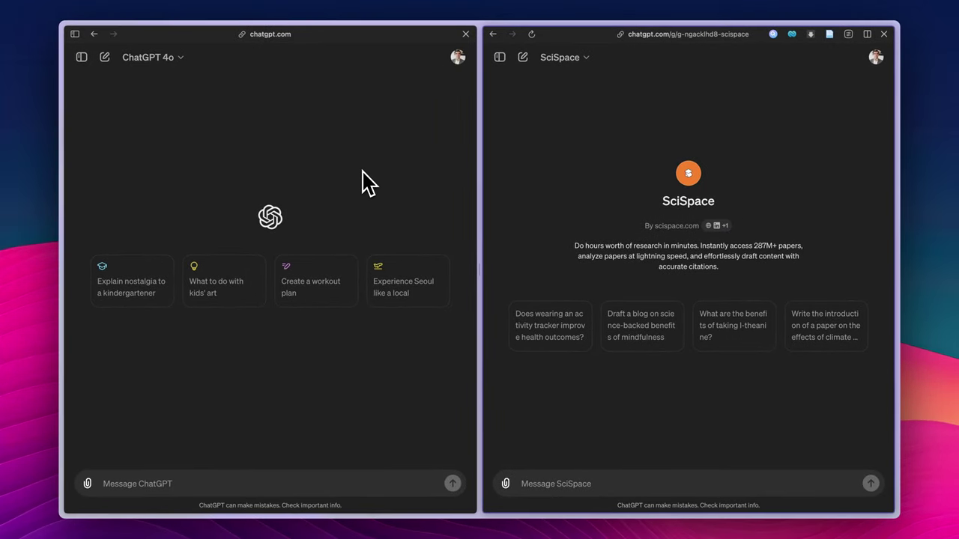
Recheck that GPT-4o is selected and highlight the SciSpace title and creator line.
click(177, 59)
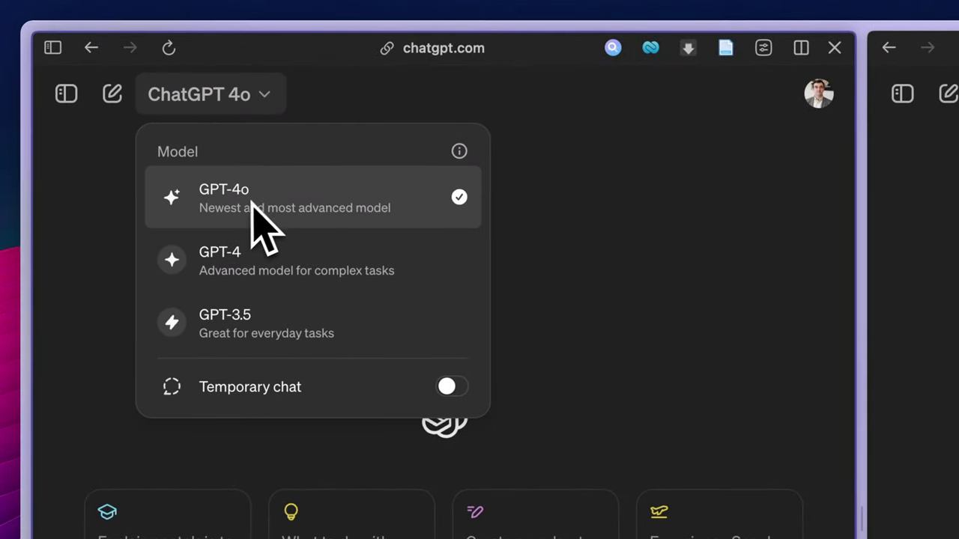
click(601, 240)
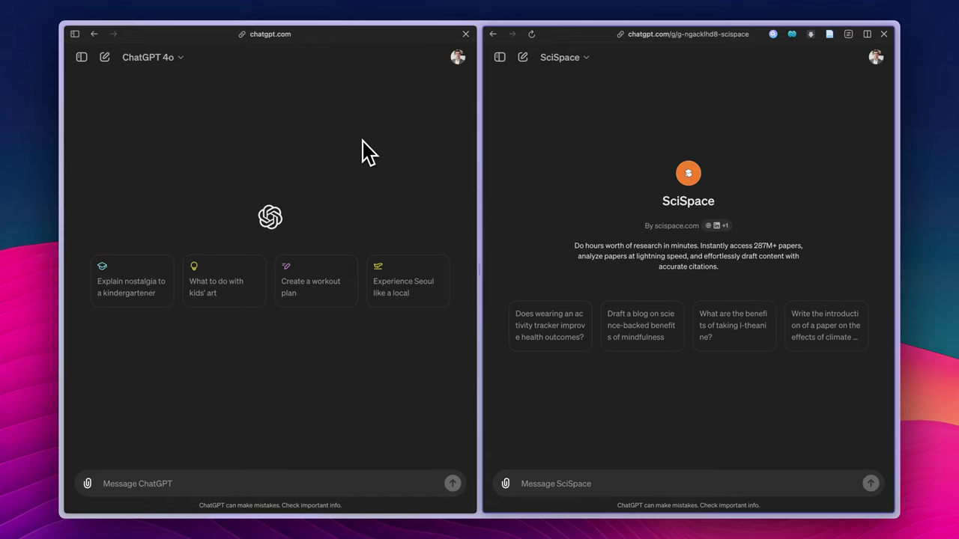
drag(662, 203, 684, 203)
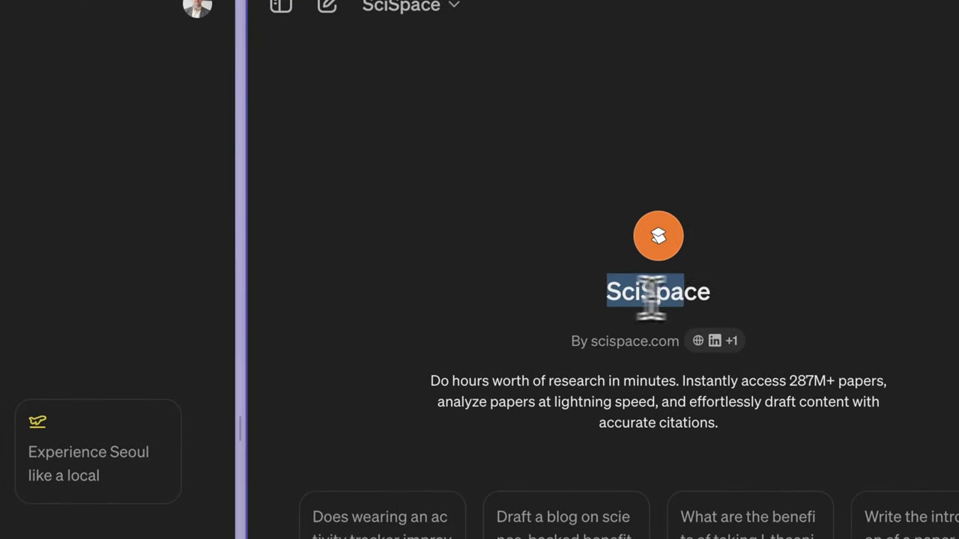
drag(650, 296, 728, 304)
click(727, 304)
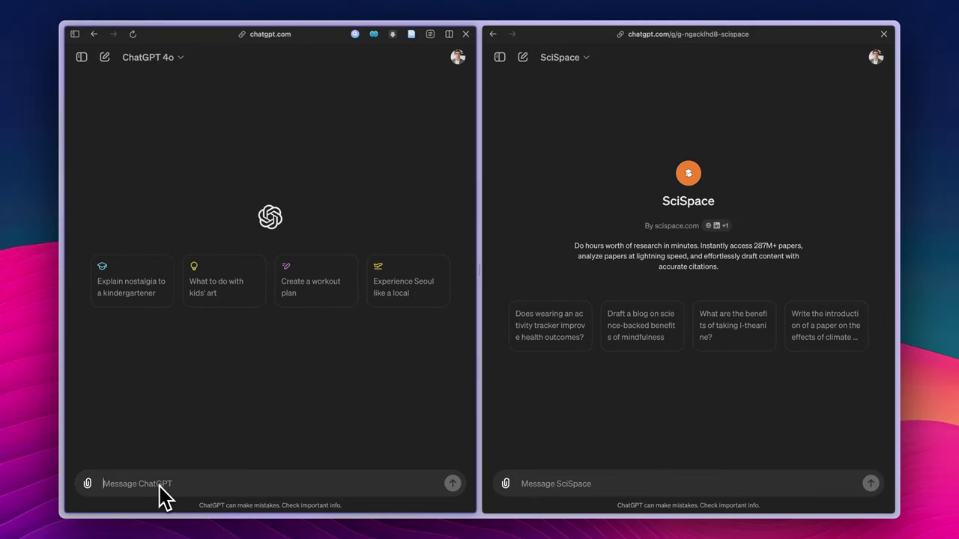
Post the five post-2015 climate-change and human-mobility articles table request in both chats.
click(160, 491)
text(Give me the list 5 articles published after 2015 on the impact of climate change on human mobility. Put the results on a neatly organised table. Do your best since it is vital for my academic project.)
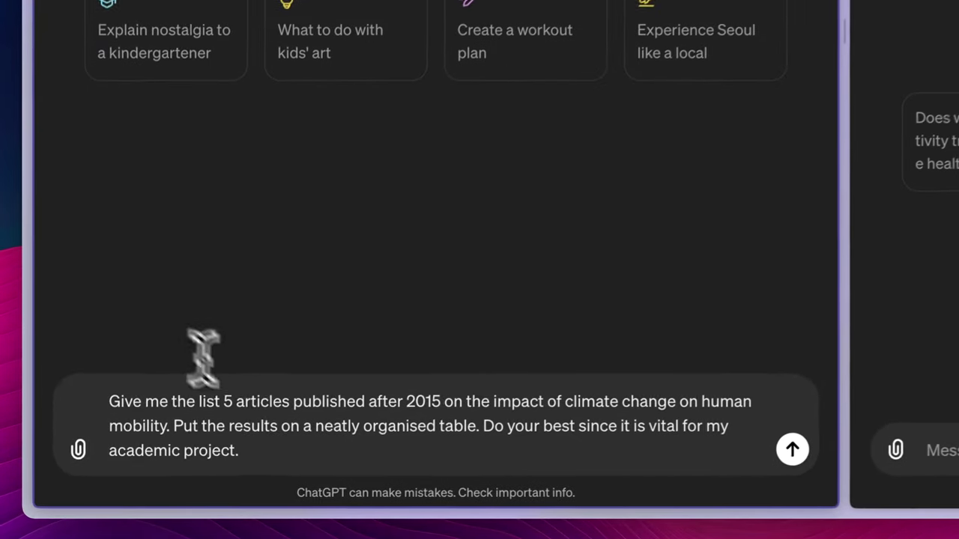
key(ctrl+a)
key(ctrl+c)
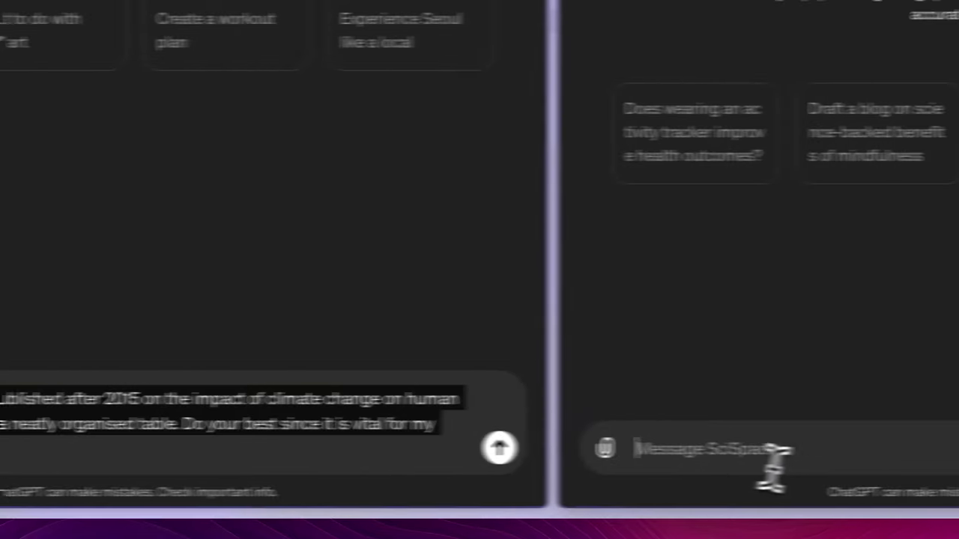
click(697, 468)
key(ctrl+v)
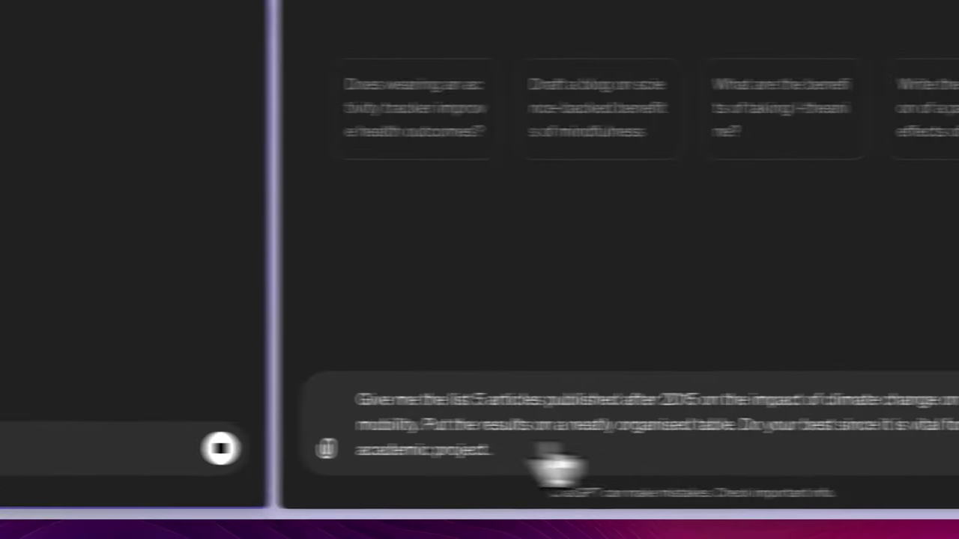
click(885, 449)
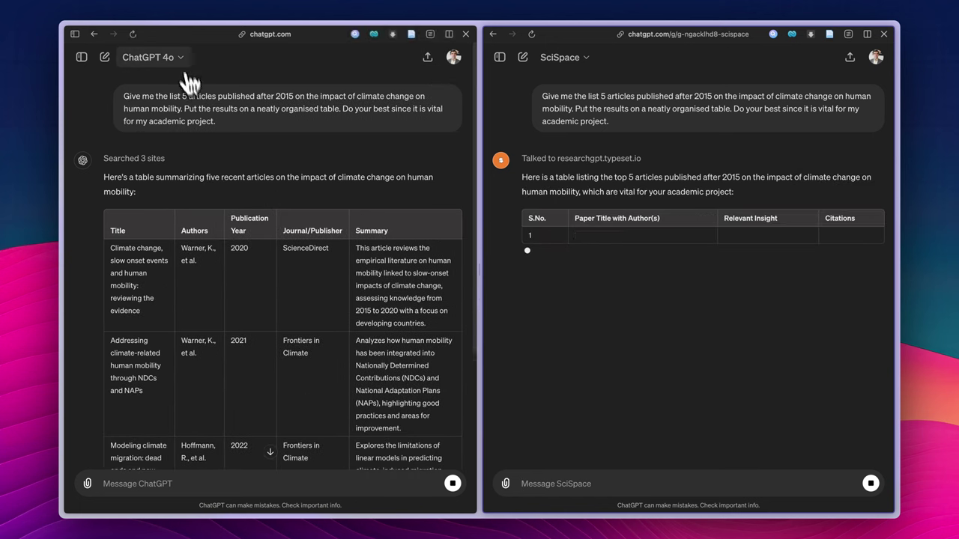
Review GPT-4o's five-article table and highlight the prompt while SciSpace completes its table.
scroll(271, 210, down, 4)
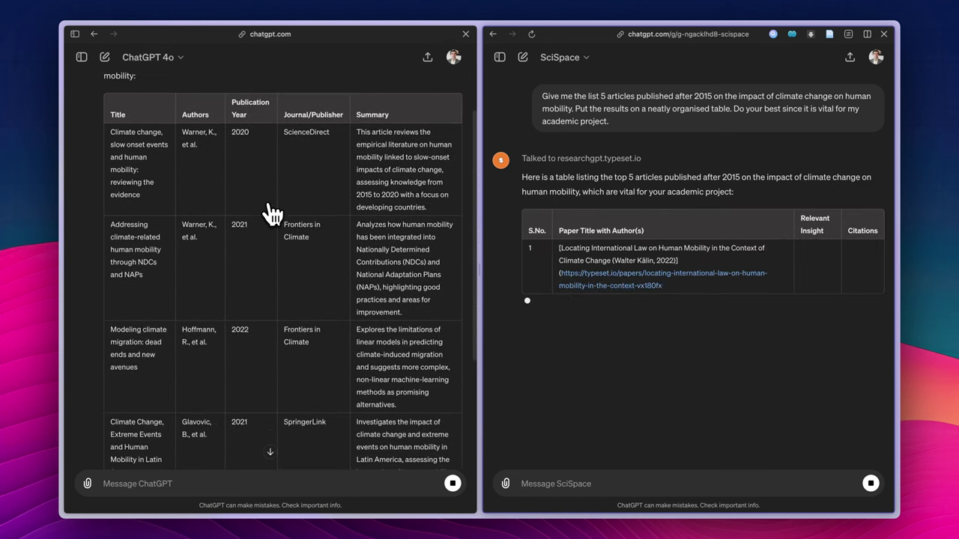
scroll(212, 200, down, 3)
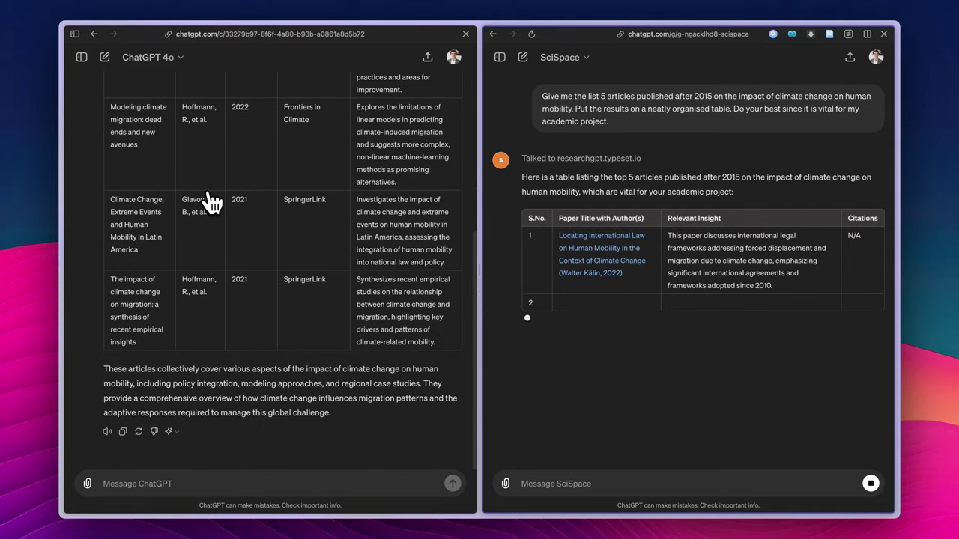
scroll(212, 201, up, 6)
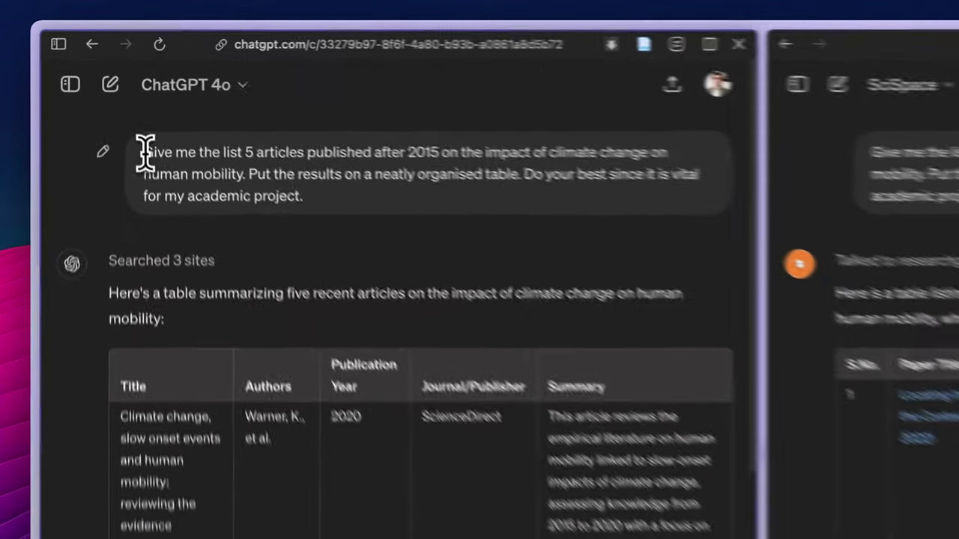
drag(123, 97, 221, 122)
click(360, 245)
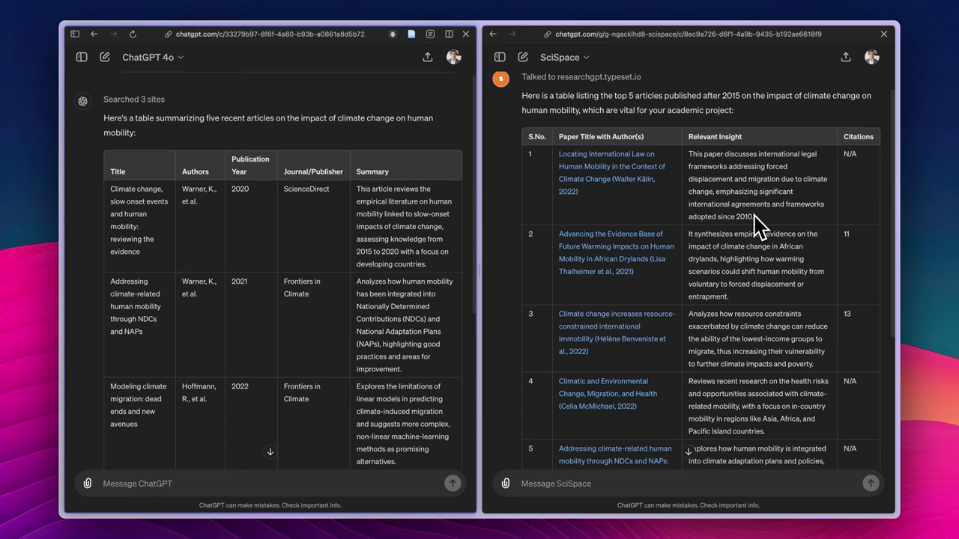
scroll(755, 219, down, 1)
scroll(382, 263, up, 2)
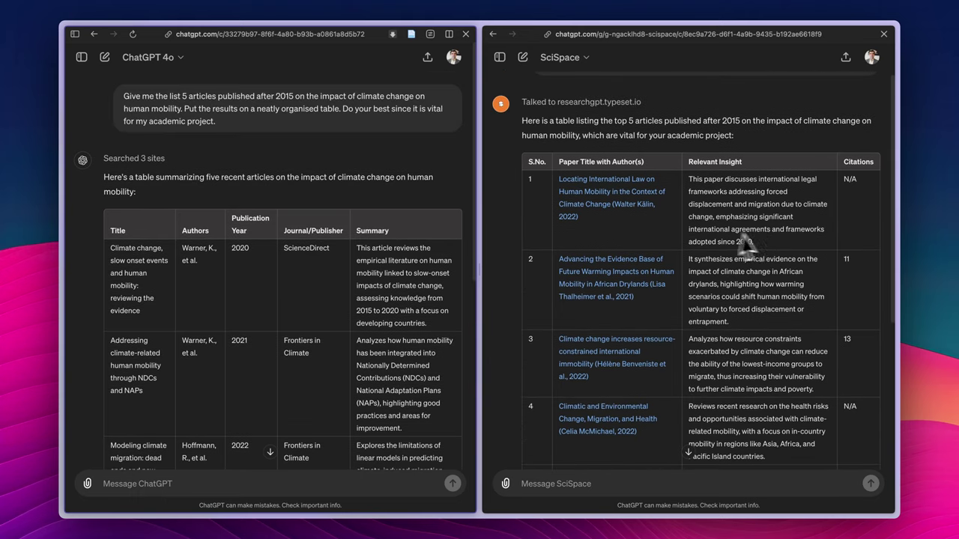
scroll(749, 248, down, 3)
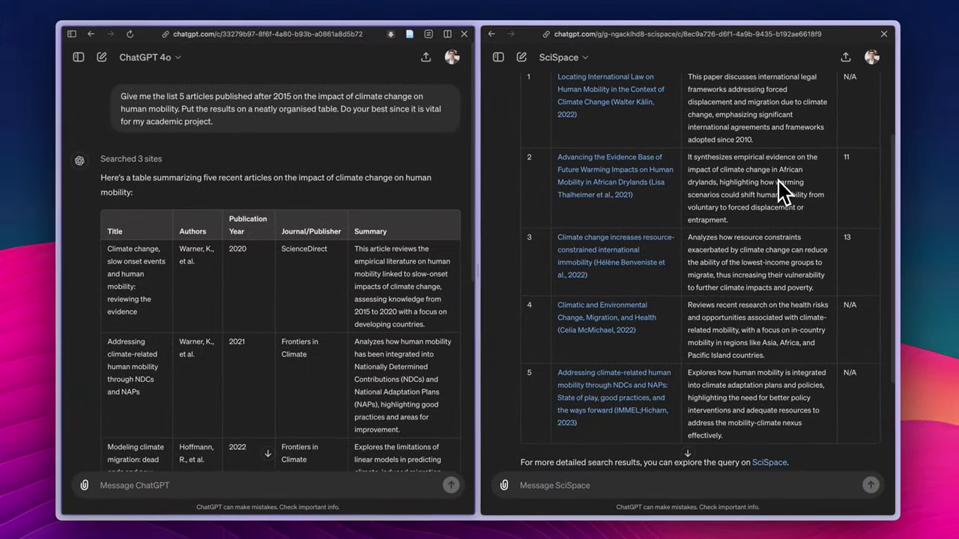
scroll(772, 193, down, 1)
scroll(779, 193, up, 4)
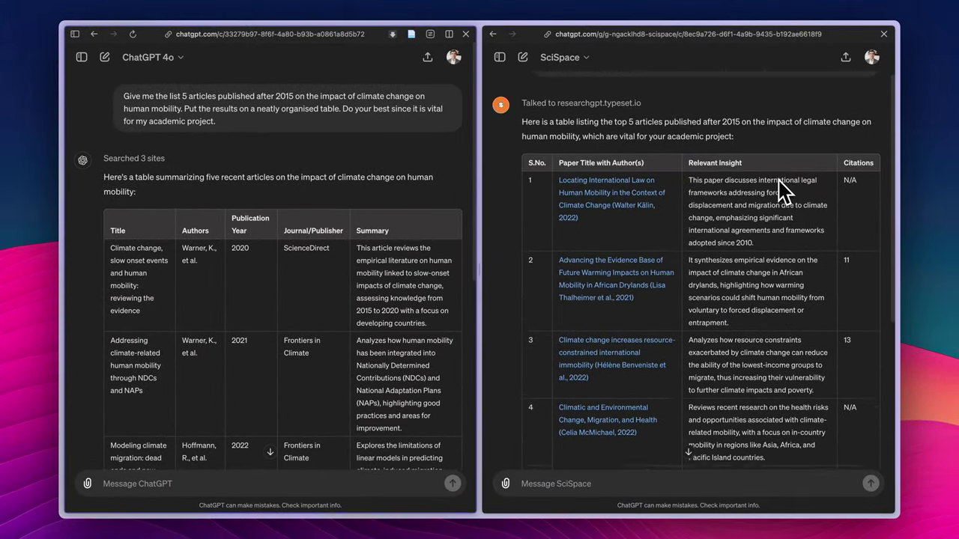
scroll(792, 263, down, 1)
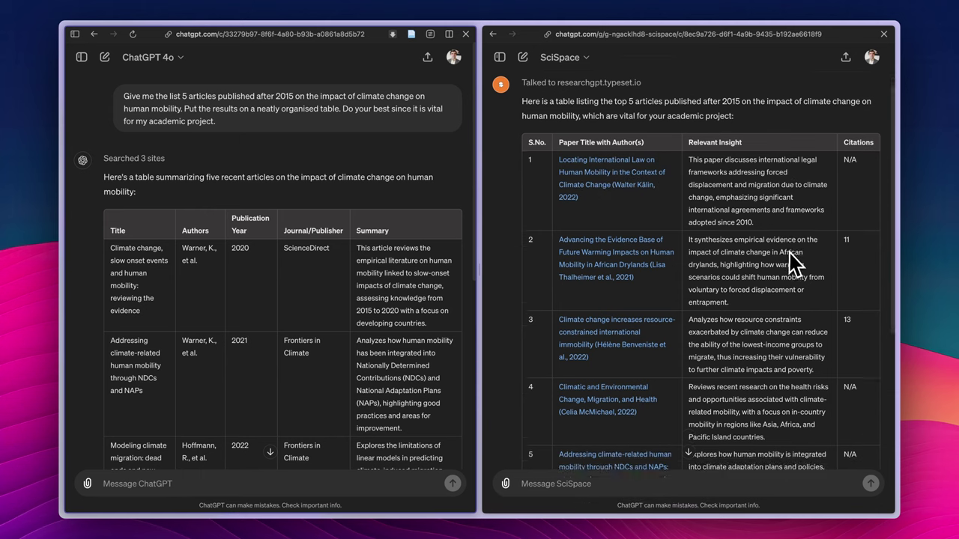
scroll(618, 263, down, 1)
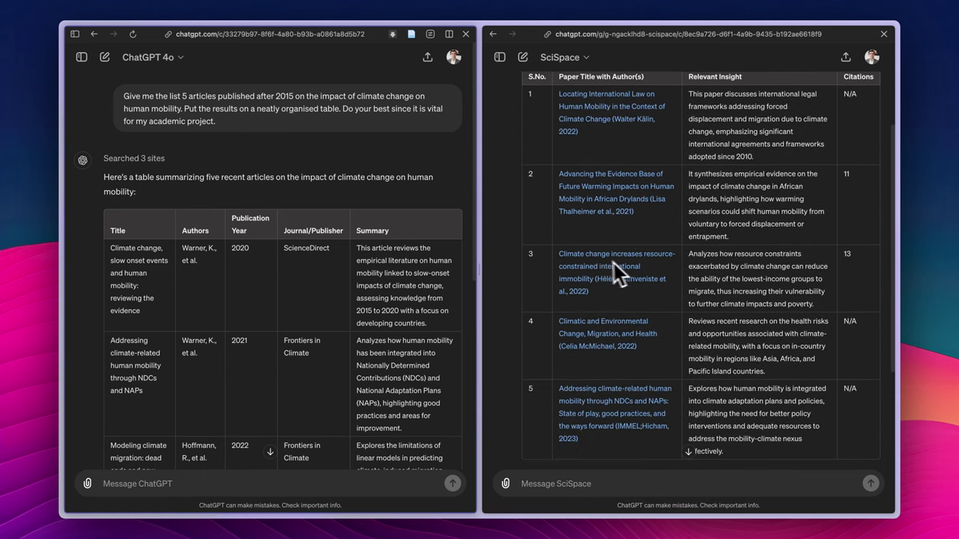
scroll(306, 293, down, 2)
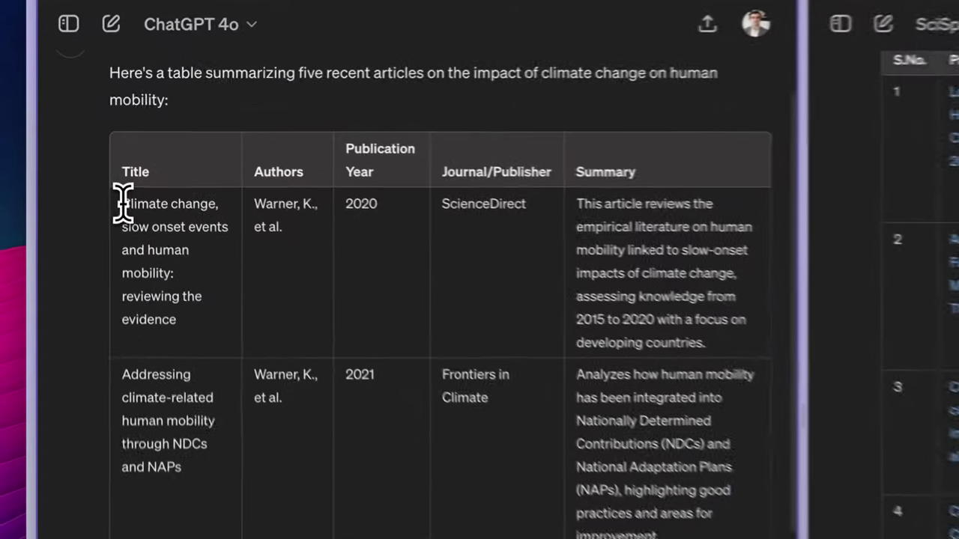
Verify the first article, 'Climate change, slow onset events and human mobility', on ScienceDirect.
drag(111, 156, 157, 228)
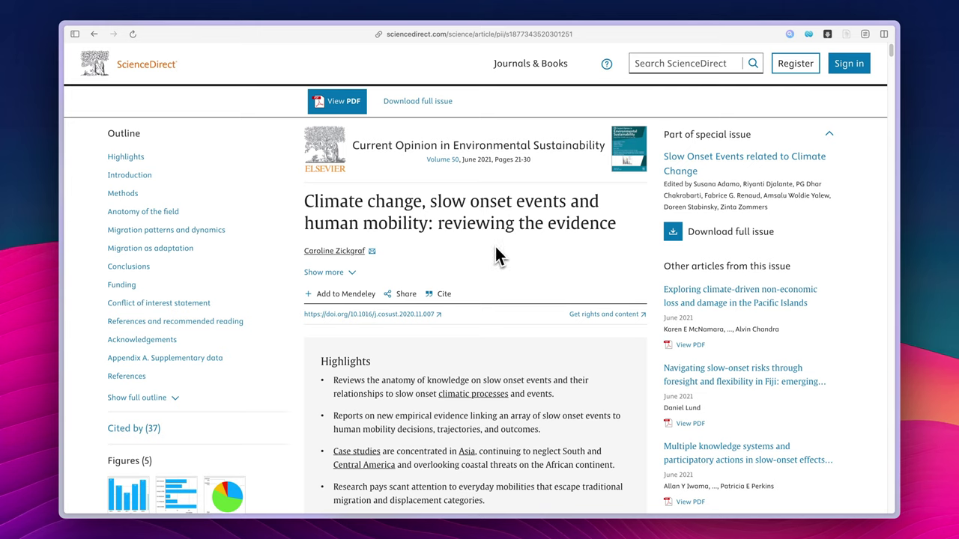
drag(305, 203, 608, 227)
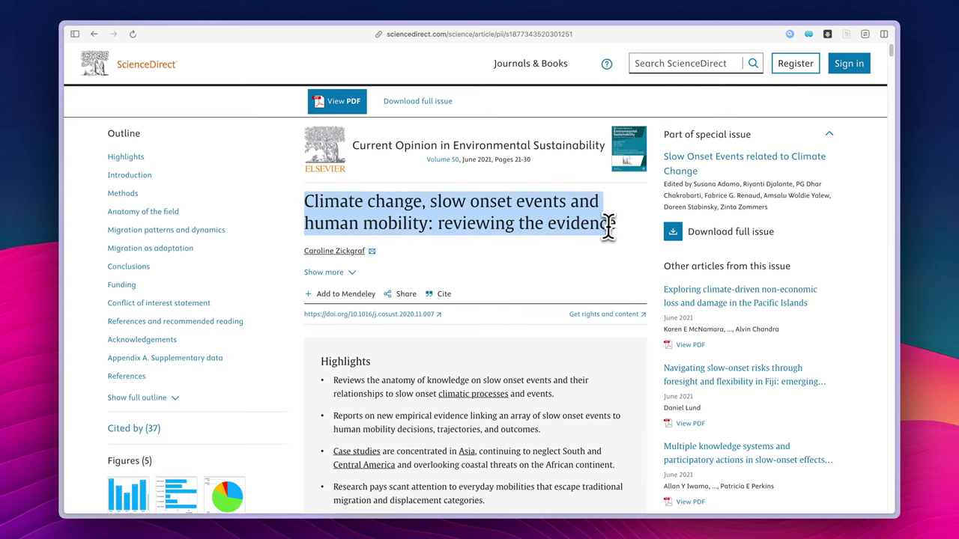
click(619, 225)
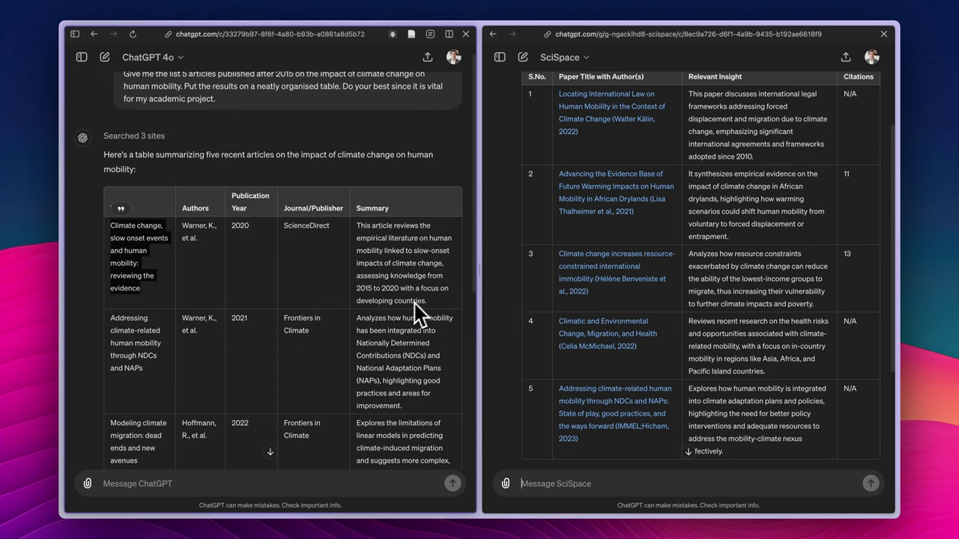
scroll(605, 284, up, 4)
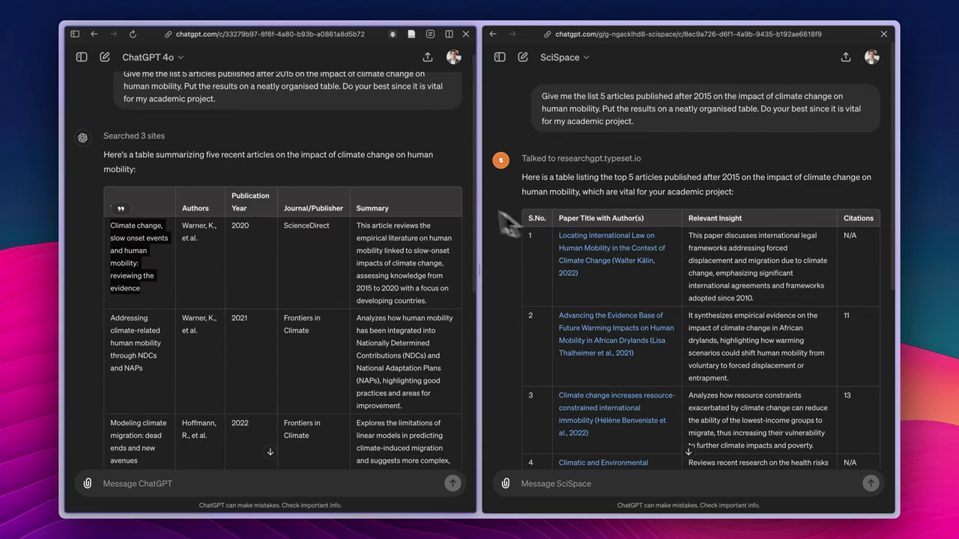
scroll(461, 212, up, 1)
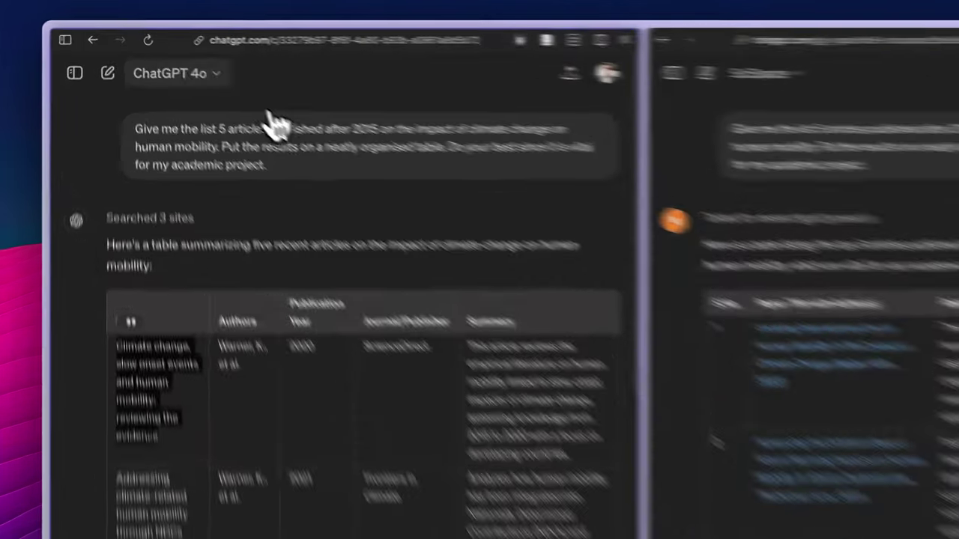
click(150, 58)
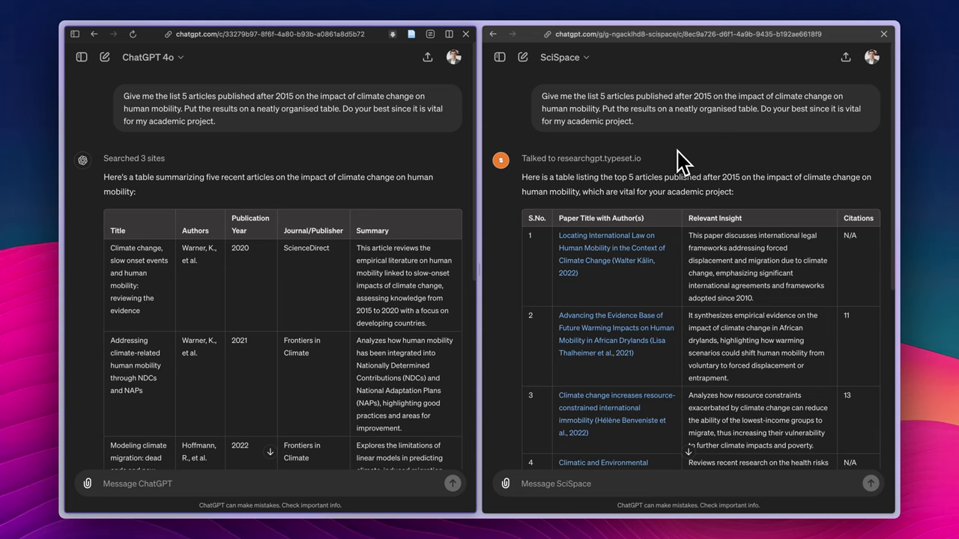
click(662, 151)
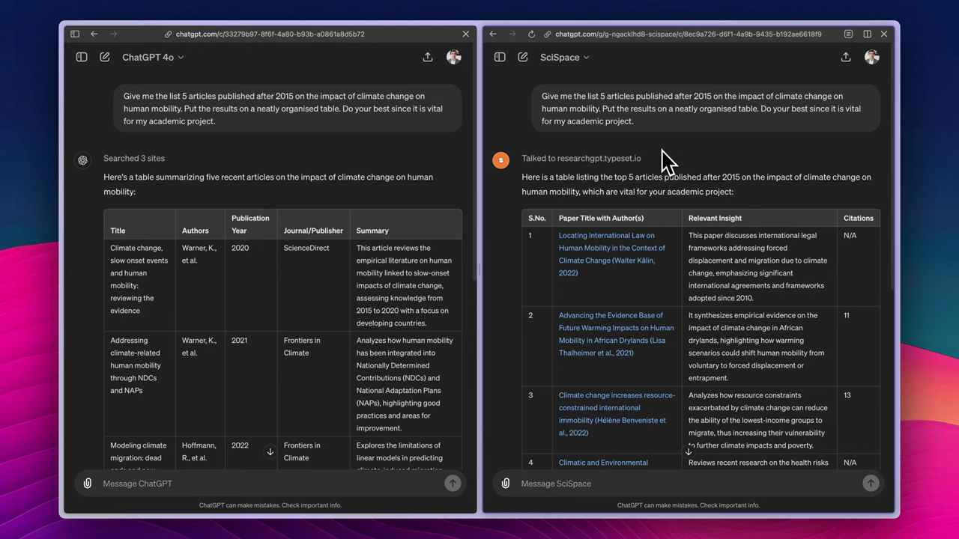